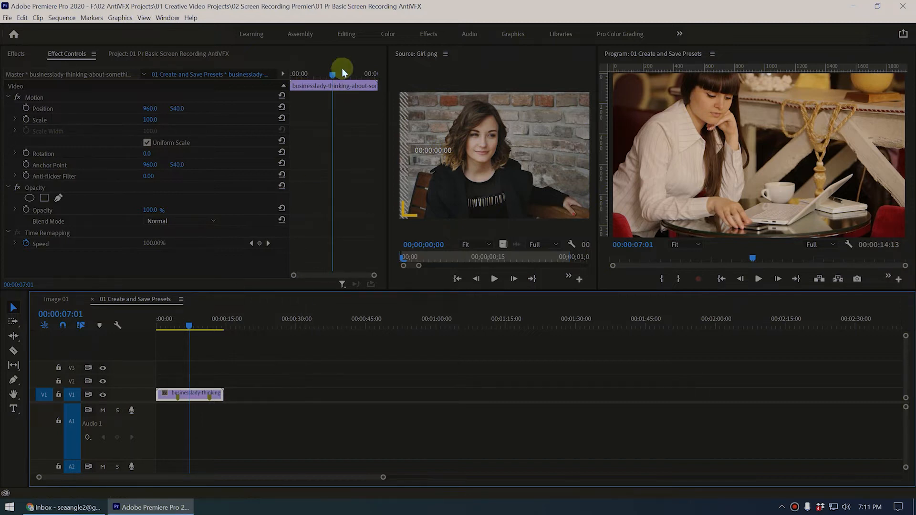
{"action": "left_click", "coordinate": [27, 115]}
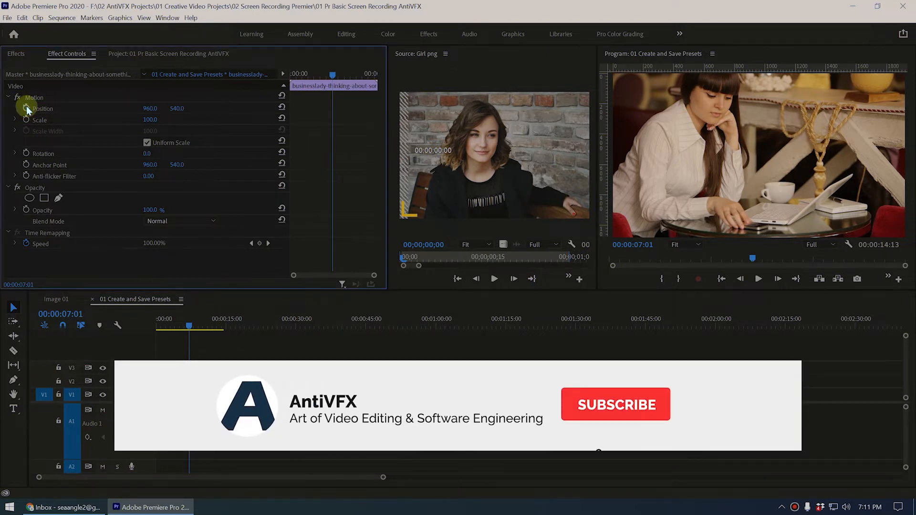
{"action": "left_click", "coordinate": [26, 108]}
{"action": "left_click", "coordinate": [324, 73]}
{"action": "left_click_drag", "start_coordinate": [310, 74], "coordinate": [314, 94]}
{"action": "left_click", "coordinate": [257, 109]}
{"action": "left_click", "coordinate": [44, 98]}
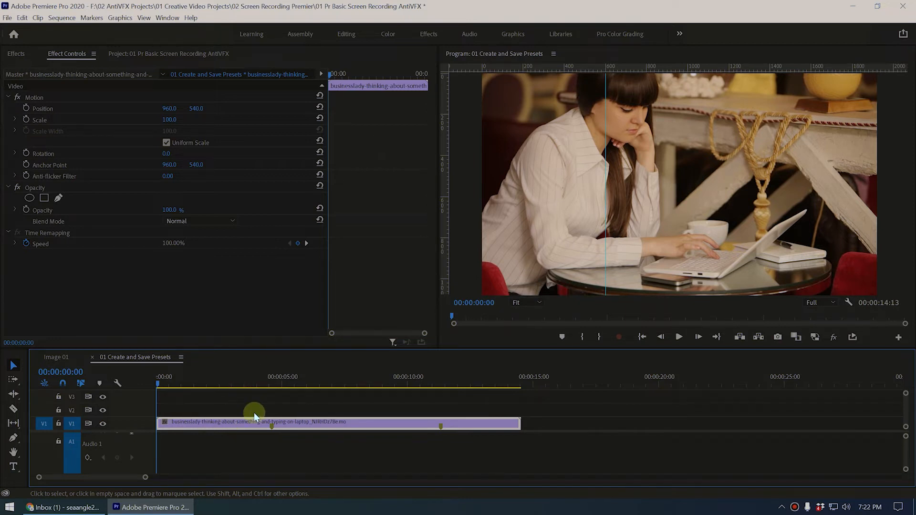
Turn on Scale keyframing for the businesslady clip with a keyframe at 00:00:00:10
{"action": "left_click_drag", "start_coordinate": [246, 380], "coordinate": [207, 402]}
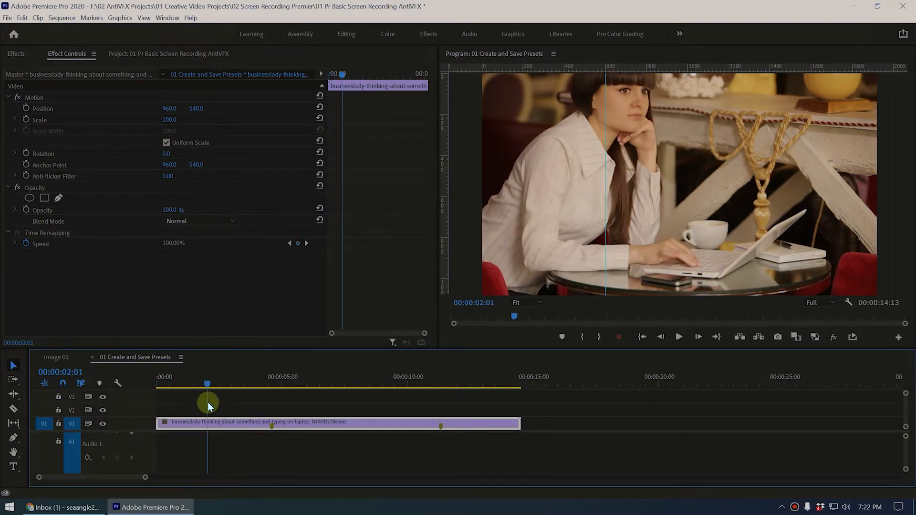
{"action": "left_click", "coordinate": [80, 377]}
{"action": "type", "text": "10"}
{"action": "key", "text": "Return"}
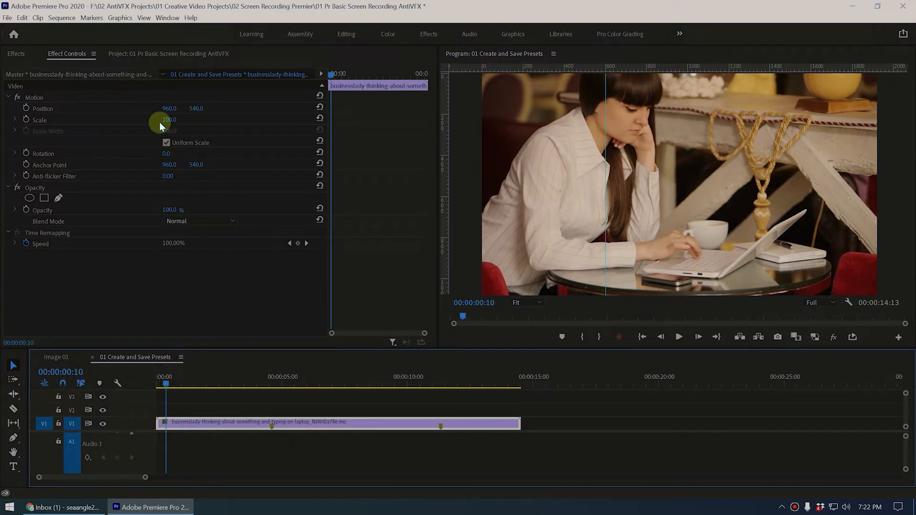
{"action": "left_click", "coordinate": [26, 120]}
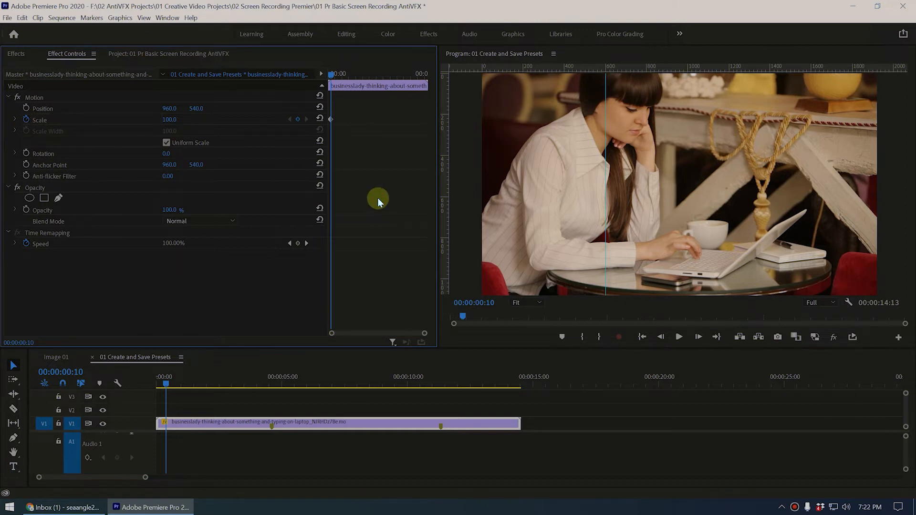
Add a Scale keyframe with a value of 0 at the very start of the clip, 00:00:00:00
{"action": "key", "text": "="}
{"action": "left_click_drag", "start_coordinate": [338, 75], "coordinate": [291, 90]}
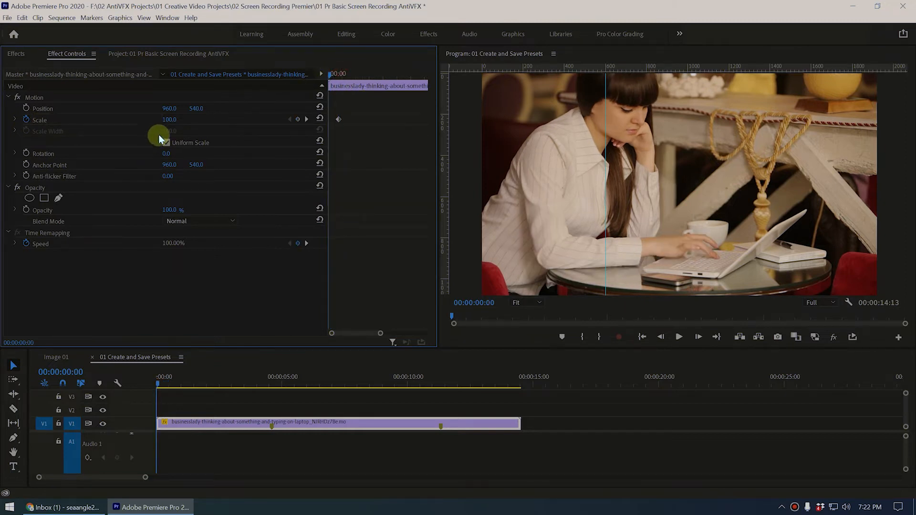
{"action": "left_click", "coordinate": [170, 119]}
{"action": "type", "text": "0"}
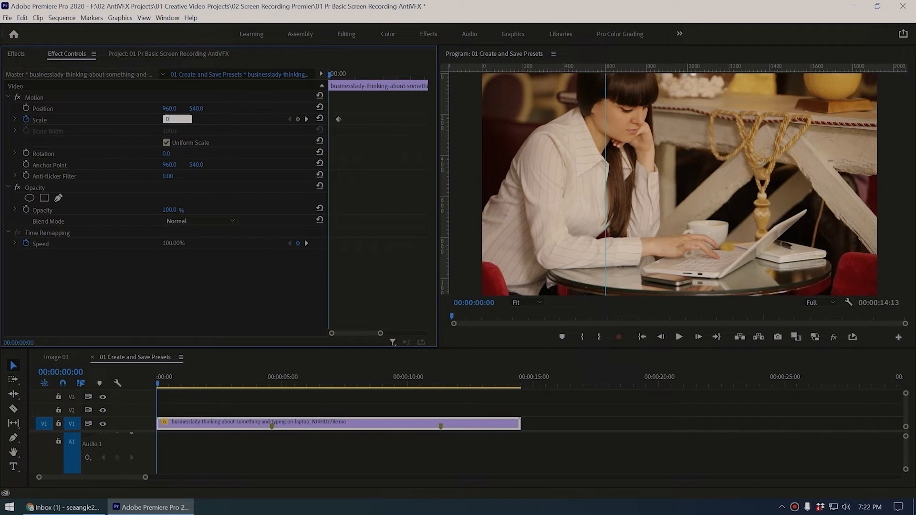
{"action": "key", "text": "Return"}
Play the sequence from the start to preview the scale-up animation
{"action": "left_click", "coordinate": [191, 400]}
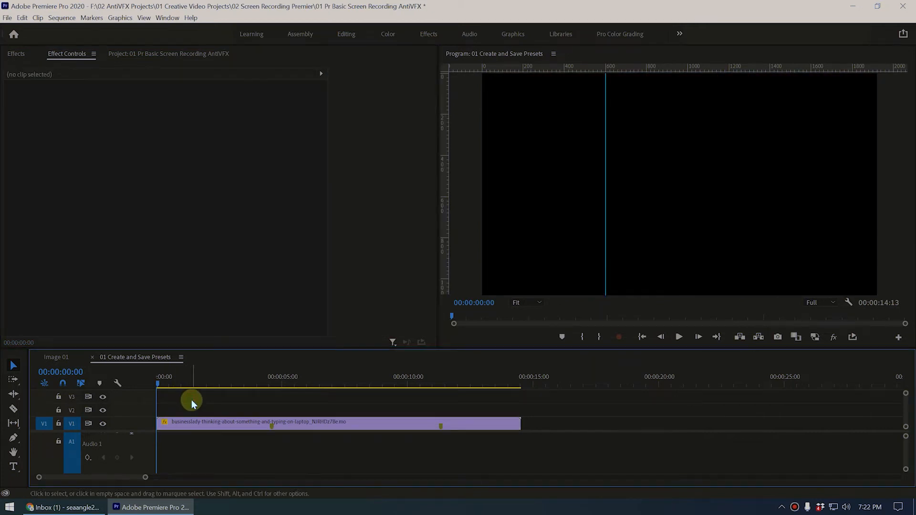
{"action": "key", "text": "space"}
{"action": "left_click", "coordinate": [181, 380]}
{"action": "key", "text": "Home"}
{"action": "key", "text": "space"}
Move the clip's second Scale keyframe to 00:00:00:17 and apply Ease Out to it
{"action": "left_click", "coordinate": [210, 420]}
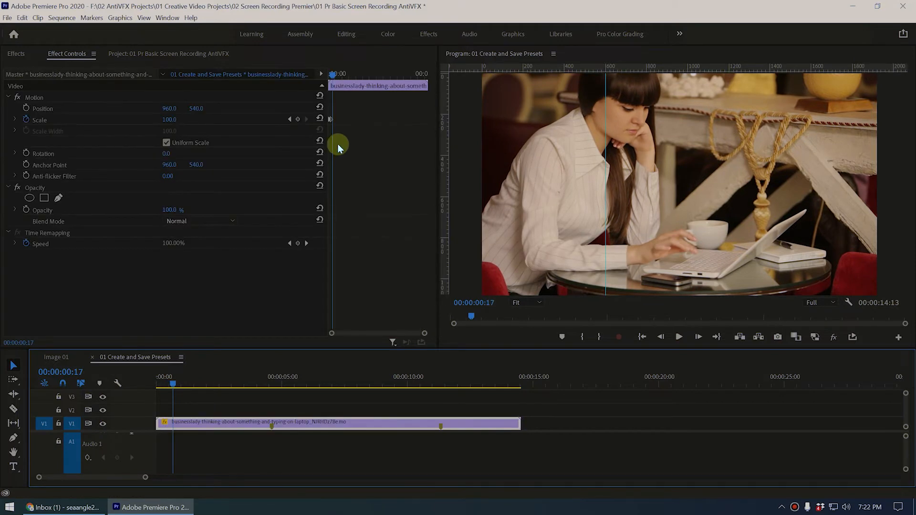
{"action": "left_click", "coordinate": [360, 154]}
{"action": "key", "text": "="}
{"action": "key", "text": "="}
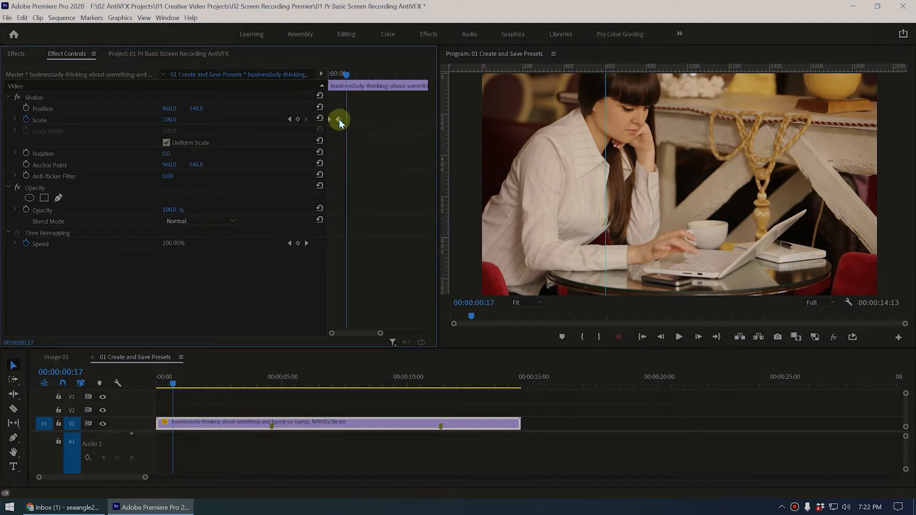
{"action": "left_click_drag", "start_coordinate": [345, 121], "coordinate": [347, 120]}
{"action": "right_click", "coordinate": [346, 120]}
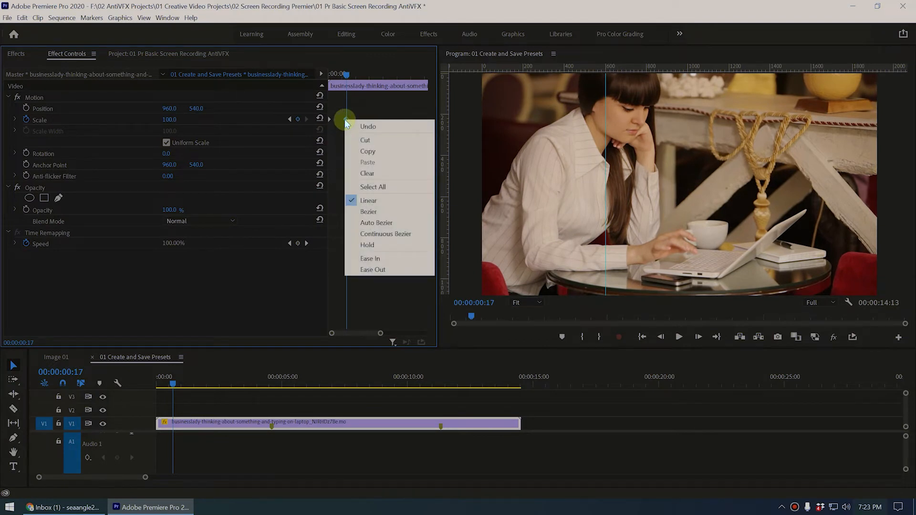
{"action": "left_click", "coordinate": [385, 270]}
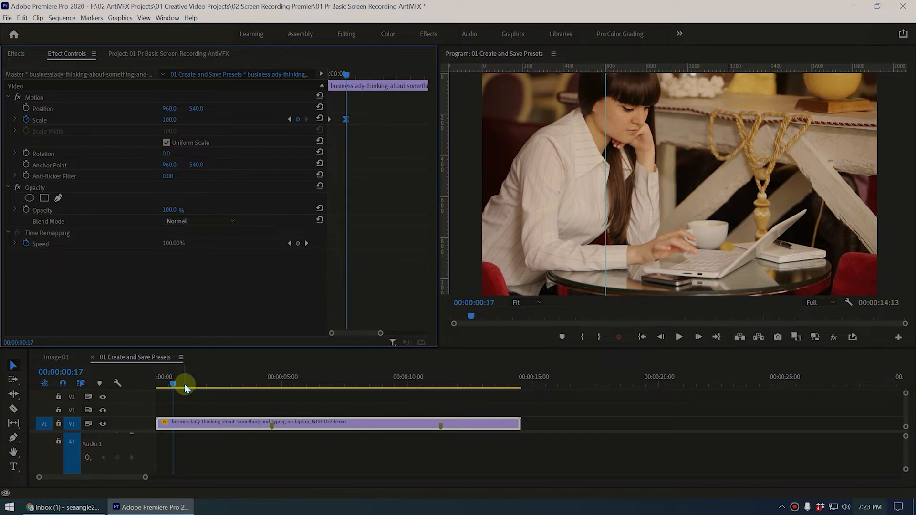
Replay the opening of the clip to check the eased scale animation
{"action": "left_click_drag", "start_coordinate": [186, 388], "coordinate": [45, 389]}
{"action": "key", "text": "space"}
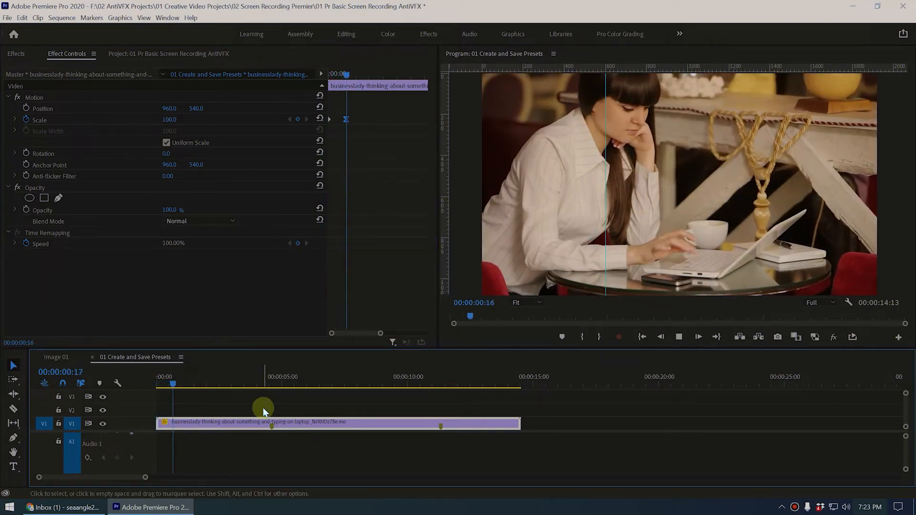
{"action": "left_click_drag", "start_coordinate": [179, 384], "coordinate": [30, 391]}
{"action": "key", "text": "space"}
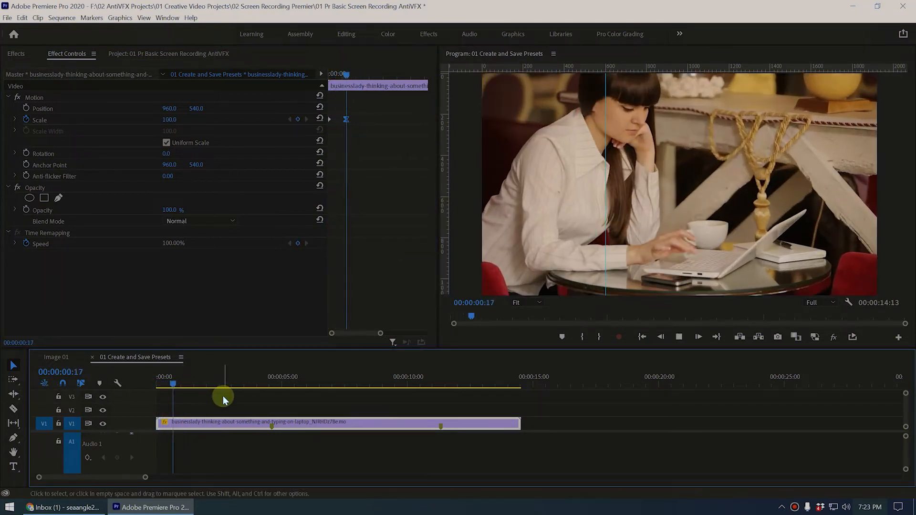
{"action": "key", "text": "space"}
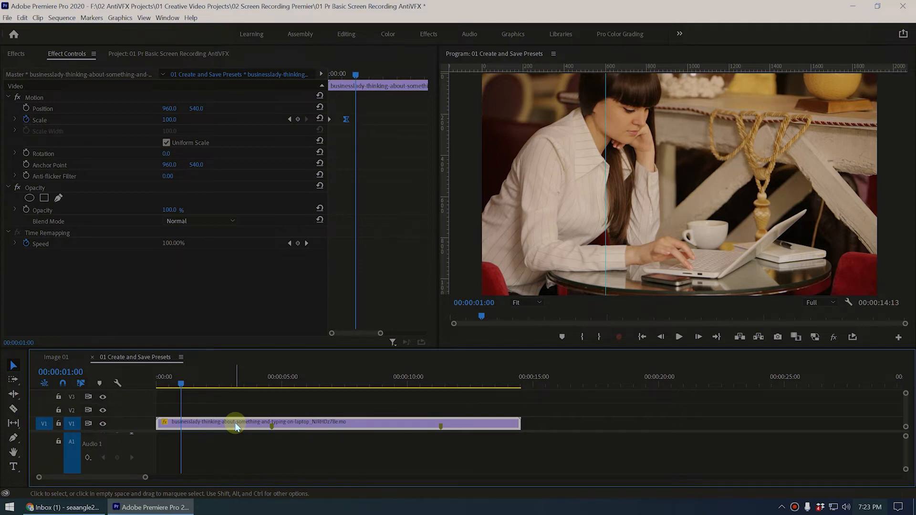
Start saving the clip's Motion effect as a preset and name it "Scale 0 to 100 antivfx"
{"action": "left_click", "coordinate": [36, 97]}
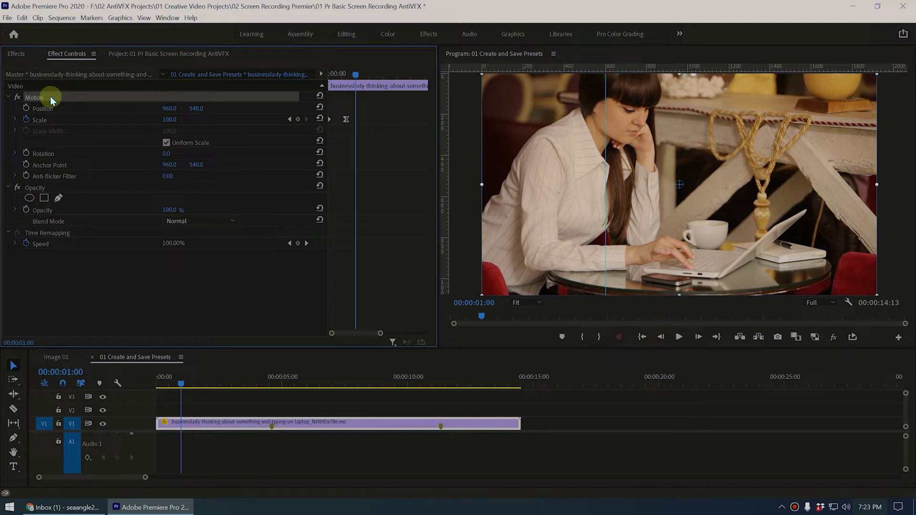
{"action": "right_click", "coordinate": [52, 99]}
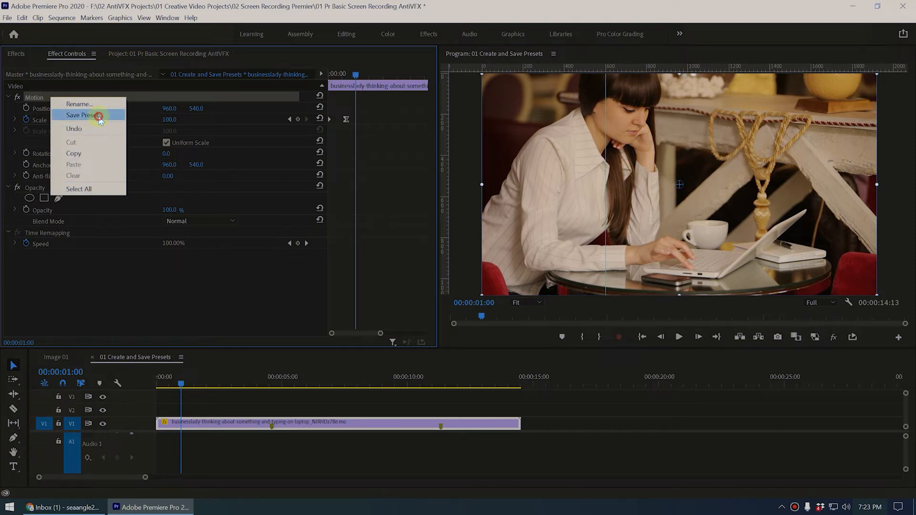
{"action": "left_click", "coordinate": [98, 116]}
{"action": "left_click_drag", "start_coordinate": [459, 183], "coordinate": [416, 200]}
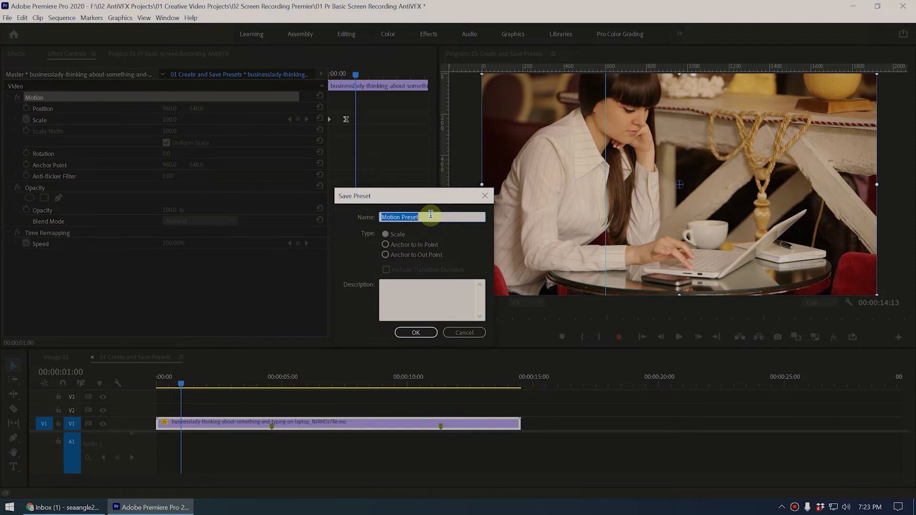
{"action": "type", "text": "Scale "}
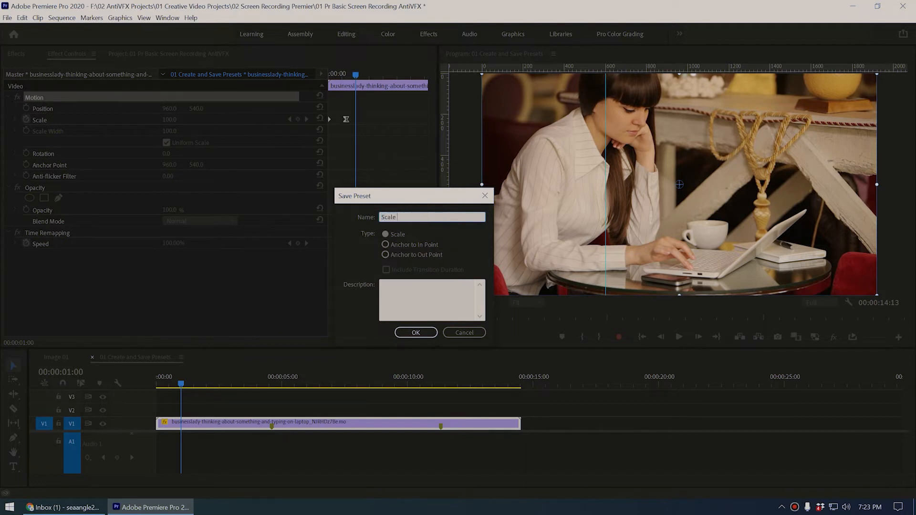
{"action": "type", "text": "to"}
{"action": "type", "text": " 0"}
{"action": "key", "text": "BackSpace"}
{"action": "key", "text": "BackSpace"}
{"action": "key", "text": "BackSpace"}
{"action": "type", "text": "0 to 100 antivfx"}
{"action": "left_click", "coordinate": [370, 253]}
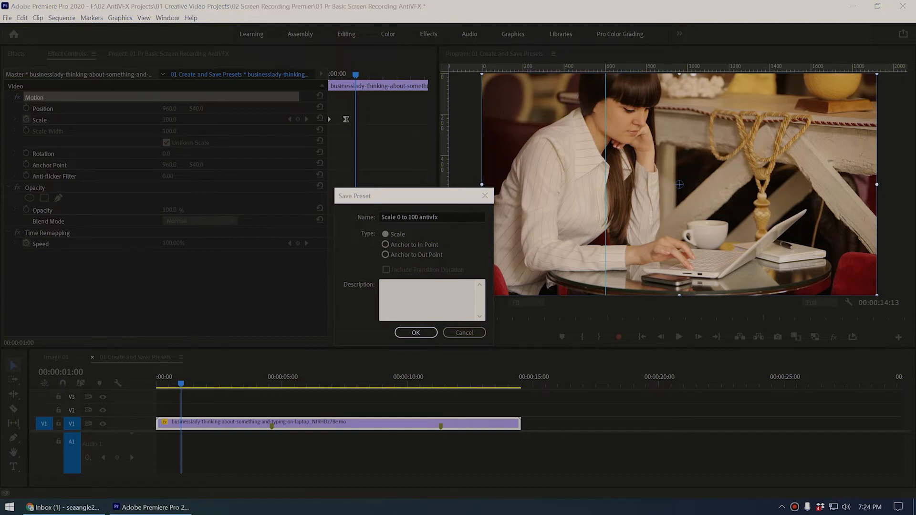
Read the Scale, Anchor To In Point and Anchor To Out Point explanations in the Word script, and return to Premiere Pro
{"action": "left_click_drag", "start_coordinate": [523, 4], "coordinate": [730, 2]}
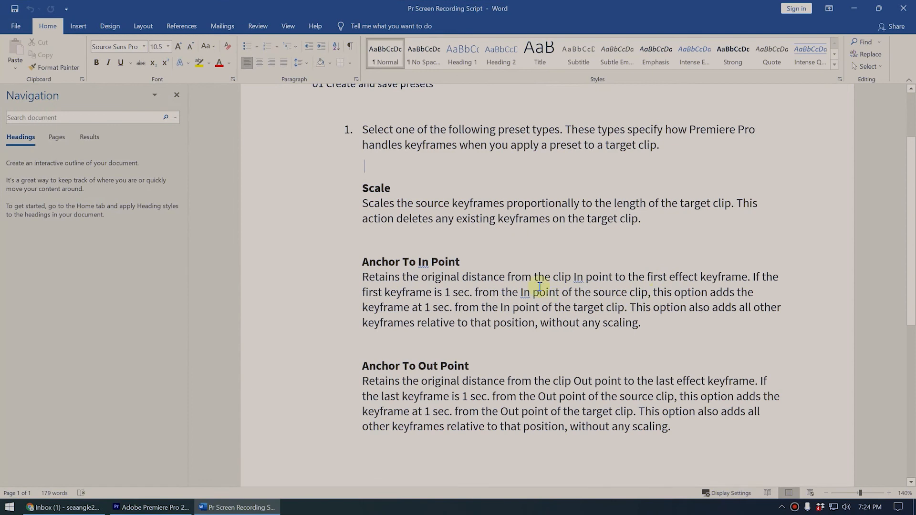
{"action": "left_click", "coordinate": [382, 211]}
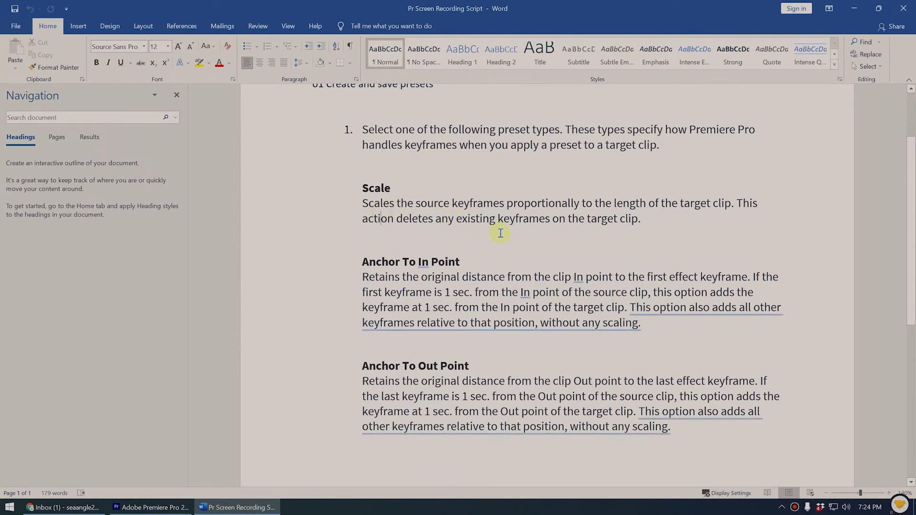
{"action": "left_click", "coordinate": [244, 508]}
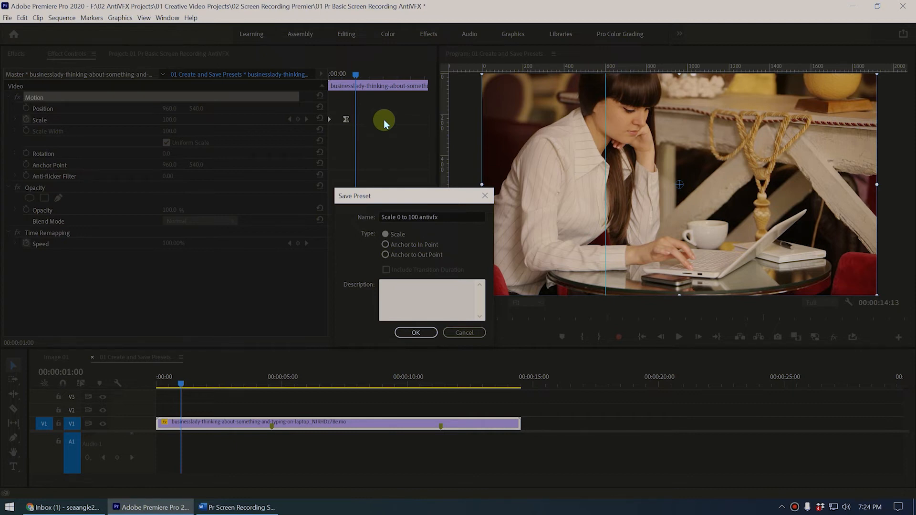
{"action": "left_click_drag", "start_coordinate": [423, 192], "coordinate": [485, 171]}
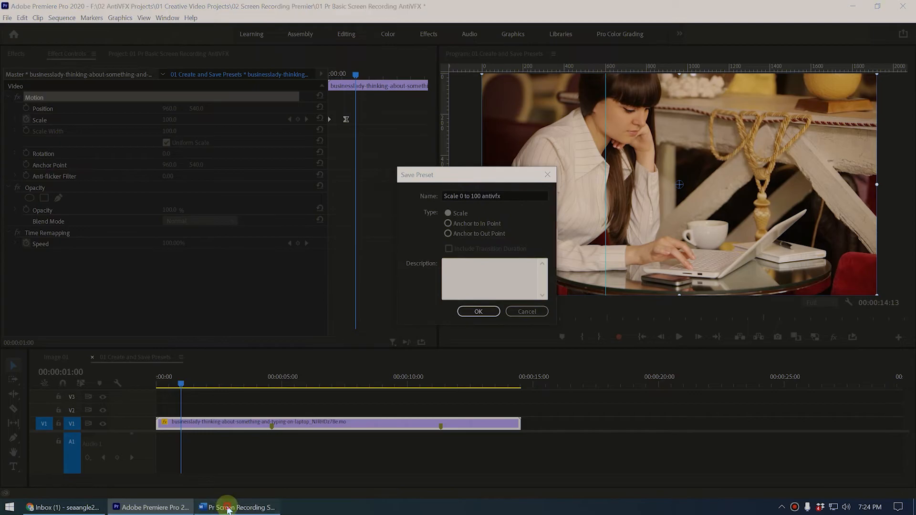
{"action": "left_click", "coordinate": [231, 508]}
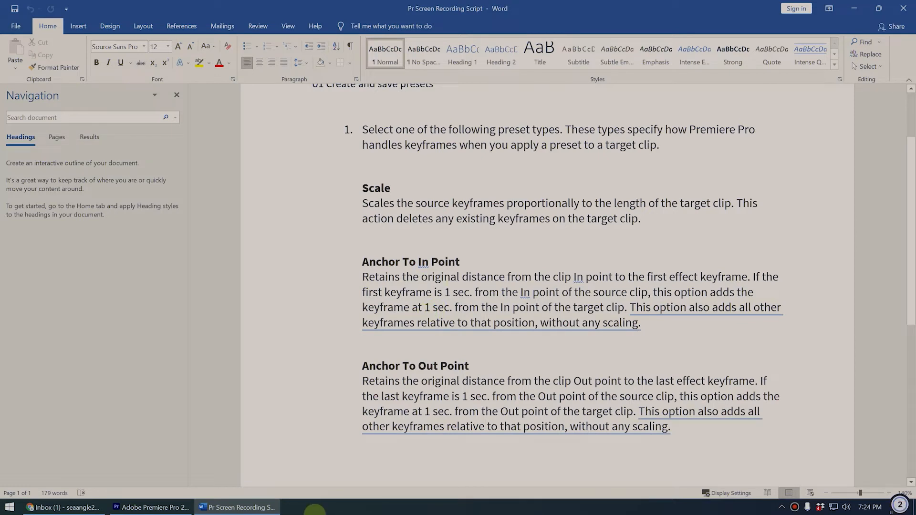
{"action": "left_click", "coordinate": [241, 507]}
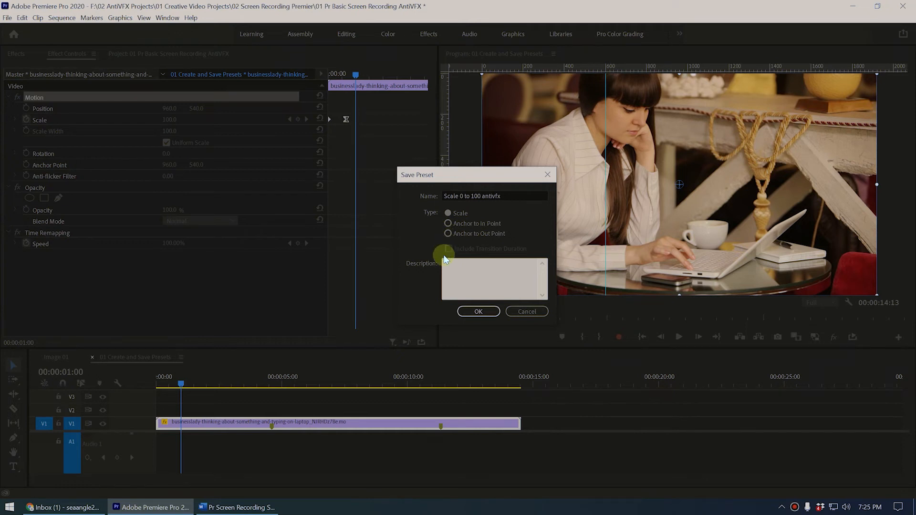
Set the preset type to Anchor to In Point, enter "dummy description" as its description, and save the preset
{"action": "left_click_drag", "start_coordinate": [477, 180], "coordinate": [457, 190]}
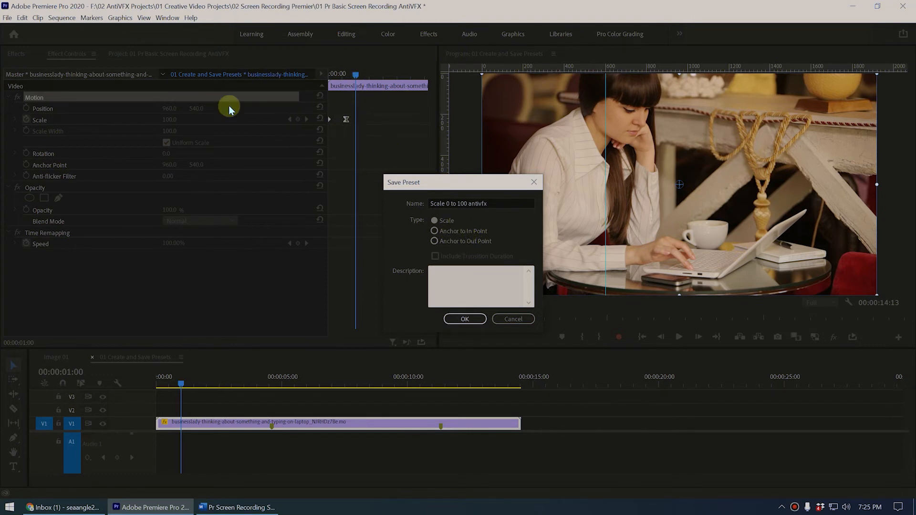
{"action": "left_click", "coordinate": [435, 231]}
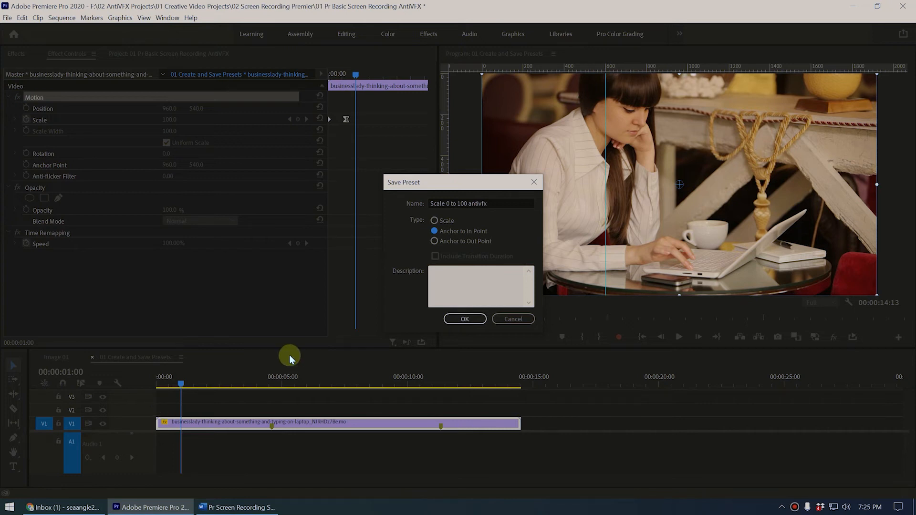
{"action": "left_click", "coordinate": [472, 294]}
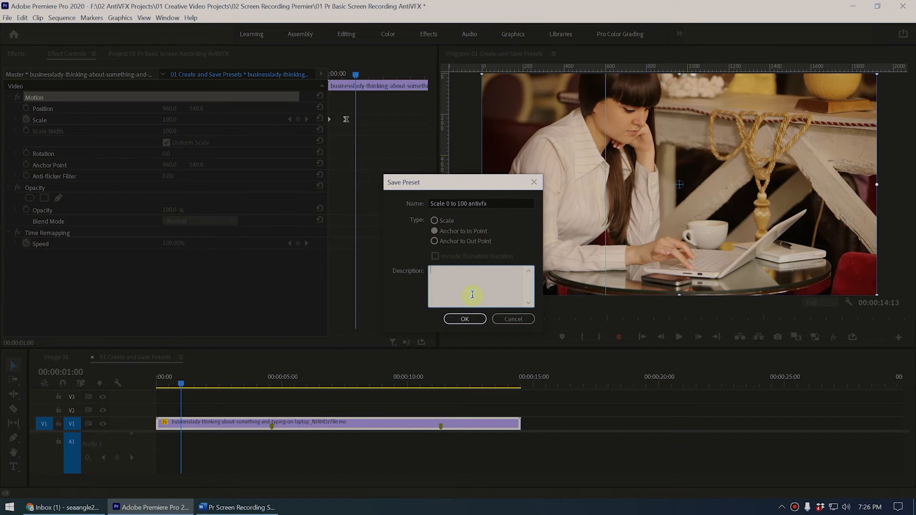
{"action": "type", "text": "dummy description"}
{"action": "left_click_drag", "start_coordinate": [461, 189], "coordinate": [441, 193]}
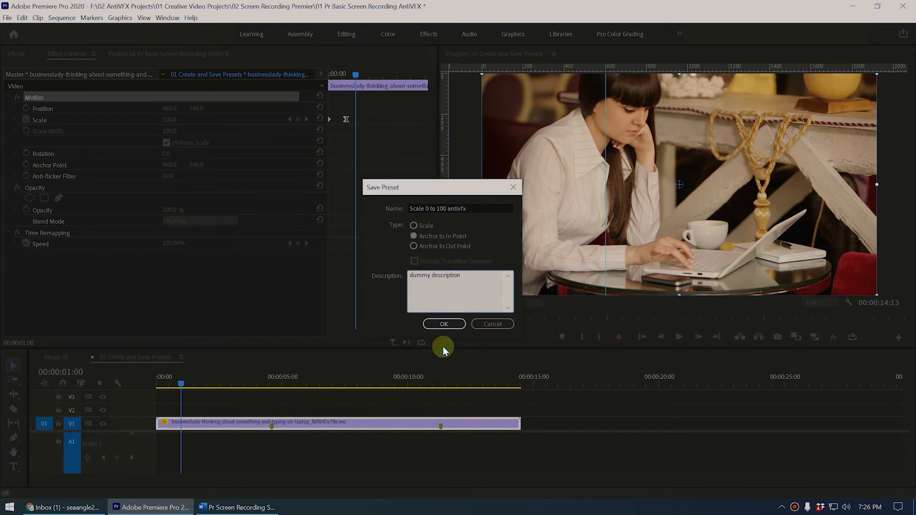
{"action": "left_click", "coordinate": [448, 324]}
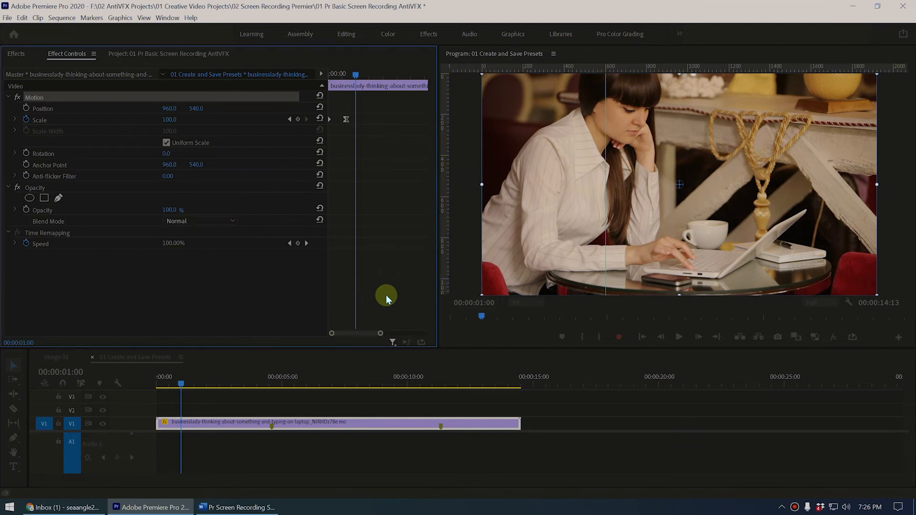
Locate and select the saved "Scale 0 to 100 antivfx" preset among the effects presets
{"action": "left_click", "coordinate": [16, 55]}
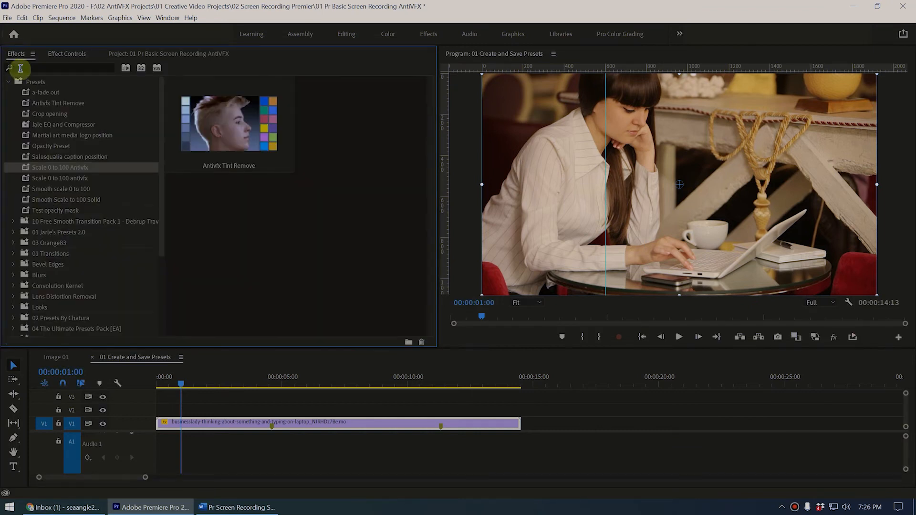
{"action": "left_click", "coordinate": [62, 178]}
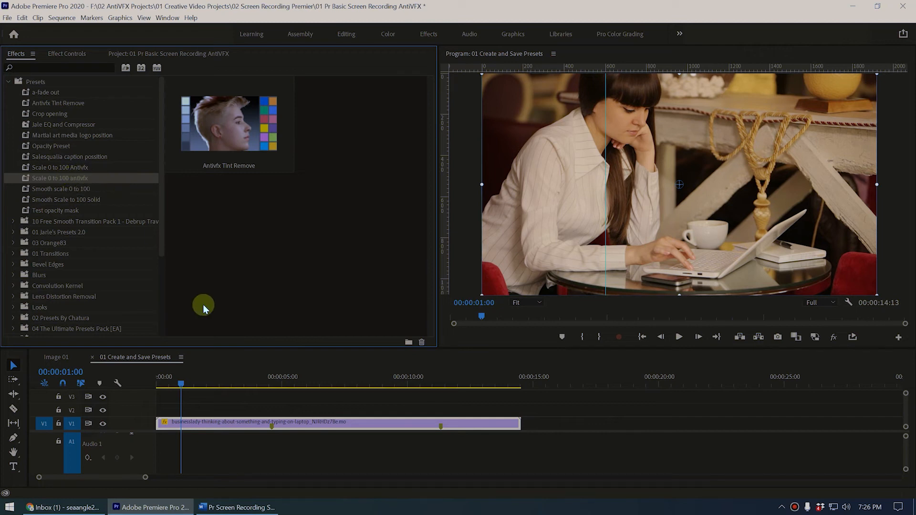
Create a new custom bin named "my presets" in the effects list
{"action": "scroll", "coordinate": [122, 253], "scroll_direction": "down", "scroll_amount": 3}
{"action": "scroll", "coordinate": [130, 272], "scroll_direction": "down", "scroll_amount": 3}
{"action": "left_click_drag", "start_coordinate": [23, 345], "coordinate": [36, 374]}
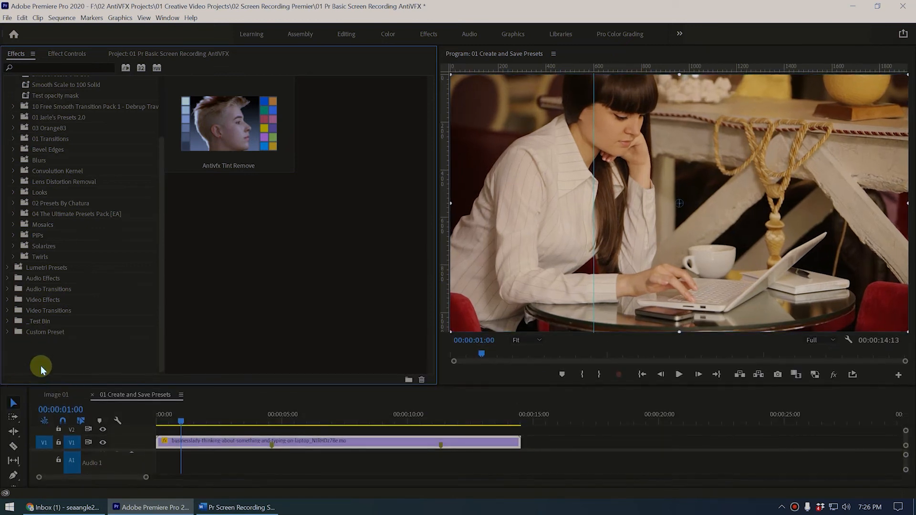
{"action": "key", "text": "grave"}
{"action": "right_click", "coordinate": [61, 462]}
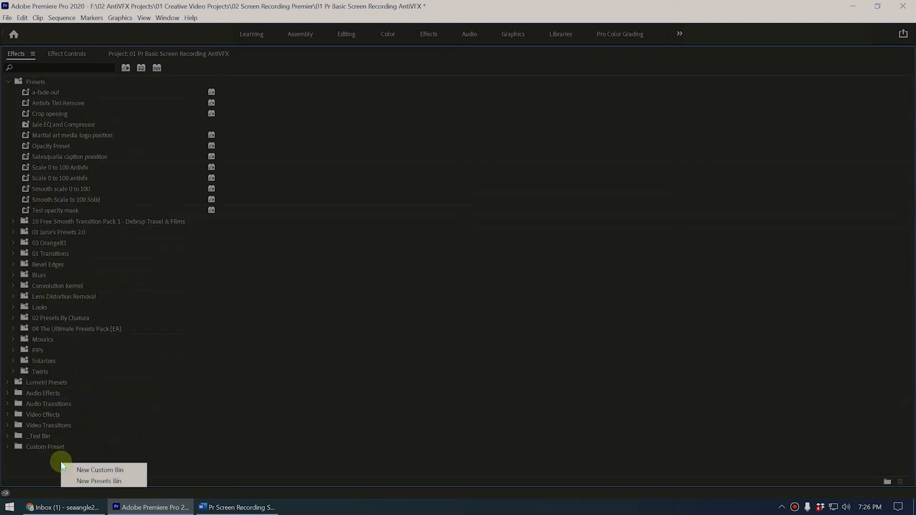
{"action": "left_click", "coordinate": [80, 469]}
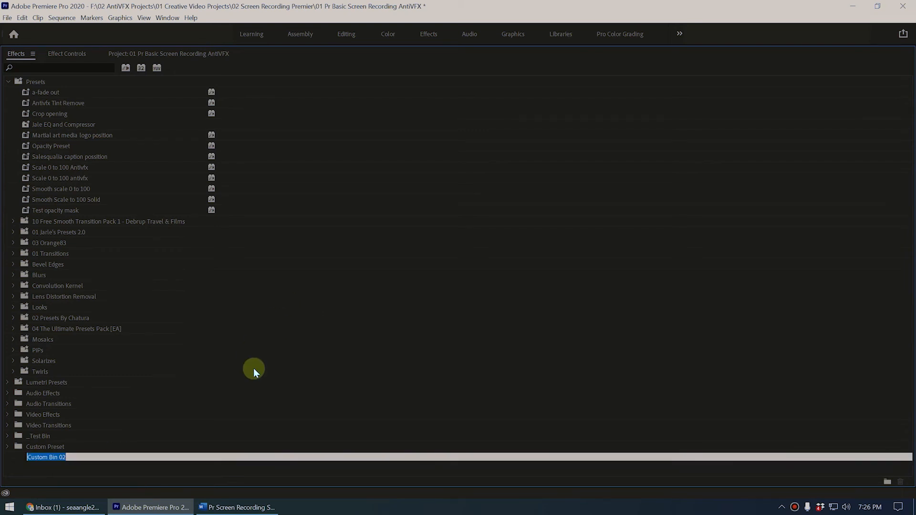
{"action": "type", "text": "my"}
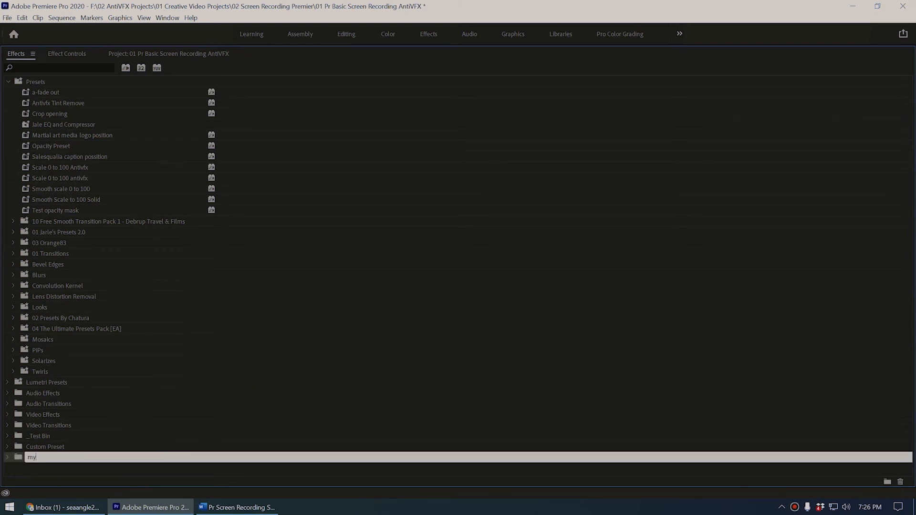
{"action": "type", "text": " presets"}
{"action": "key", "text": "Return"}
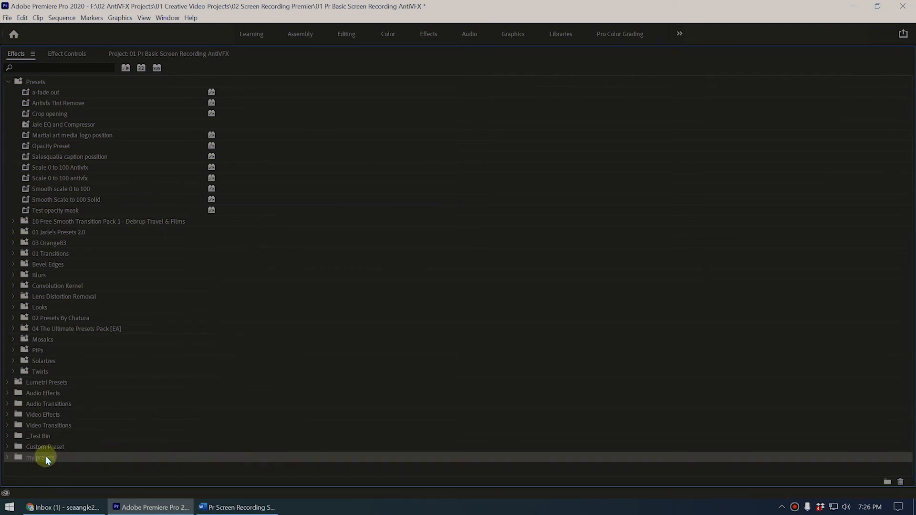
Add the "Scale 0 to 100 antivfx" preset to the "my presets" bin and expand the bin to check its contents
{"action": "left_click", "coordinate": [79, 199]}
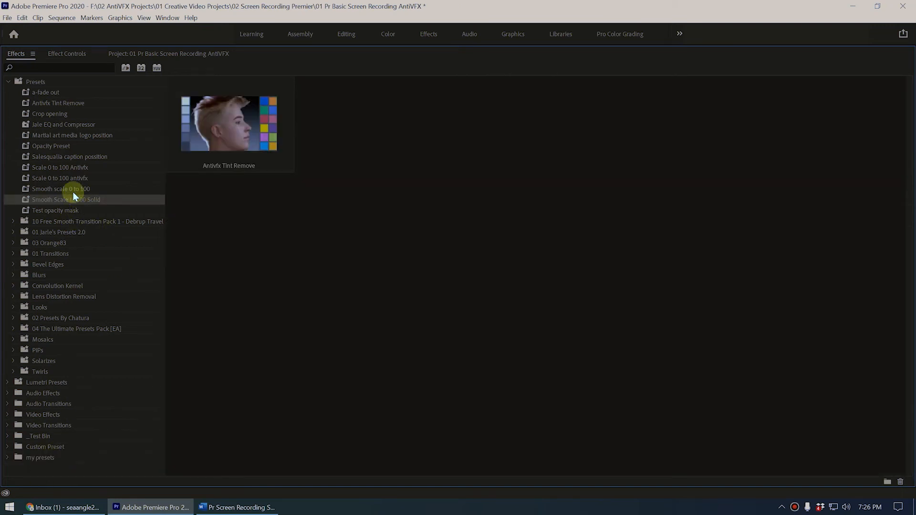
{"action": "left_click", "coordinate": [74, 178]}
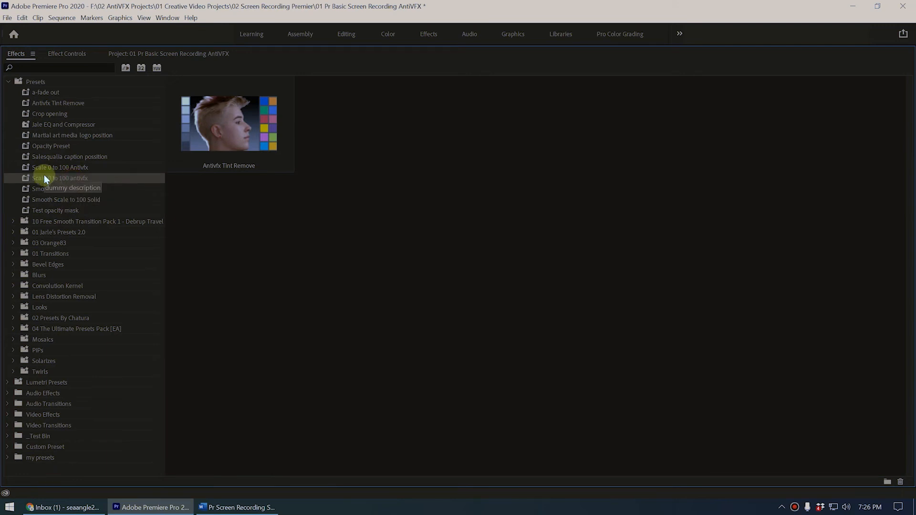
{"action": "left_click_drag", "start_coordinate": [26, 179], "coordinate": [77, 475]}
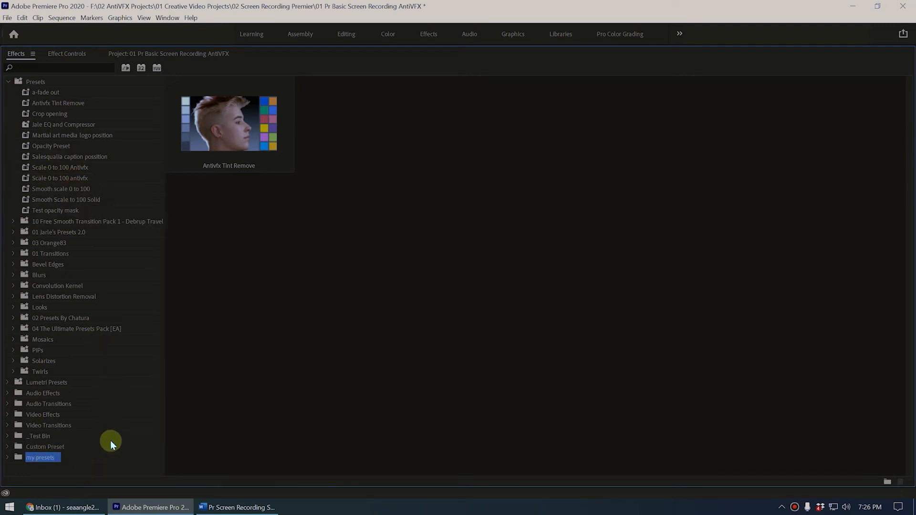
{"action": "left_click", "coordinate": [7, 457]}
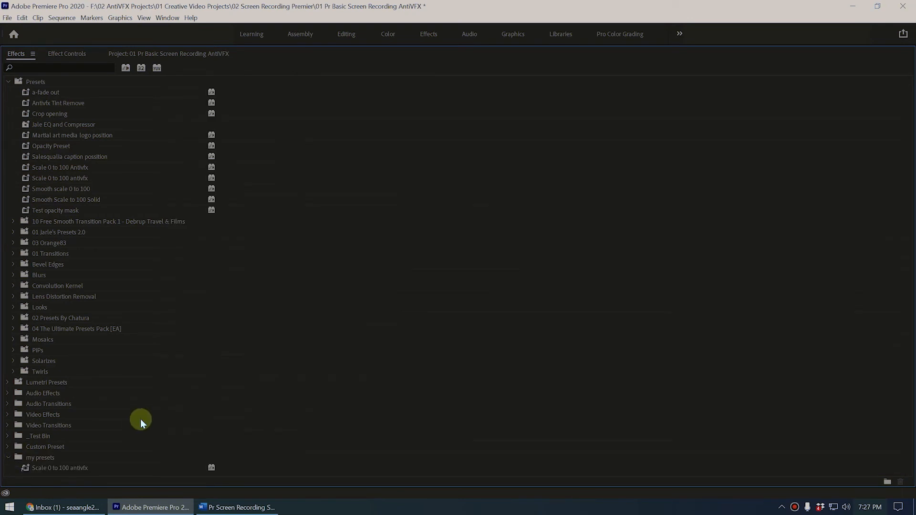
{"action": "left_click", "coordinate": [40, 470]}
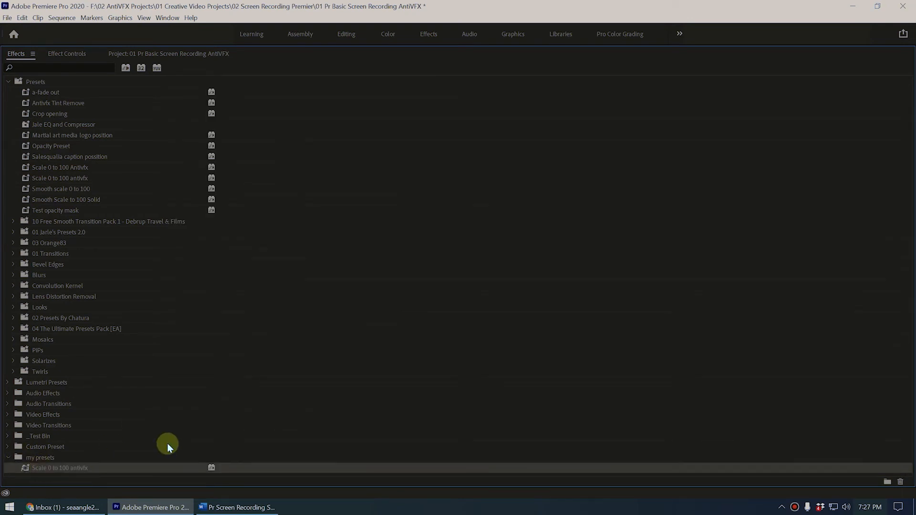
{"action": "key", "text": "grave"}
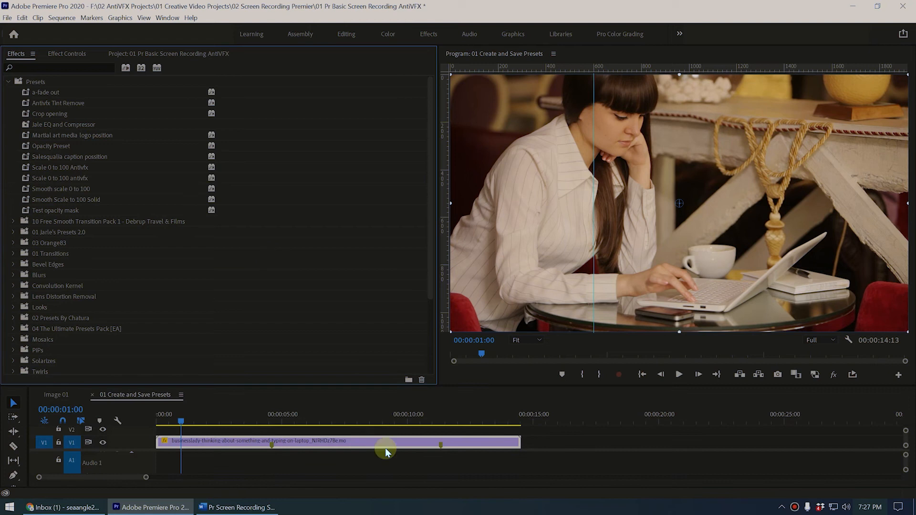
Place the business-couple clip on track V1 after the first clip, starting at about 00:00:18:17, and enlarge the timeline area
{"action": "left_click", "coordinate": [119, 54]}
{"action": "left_click", "coordinate": [54, 138]}
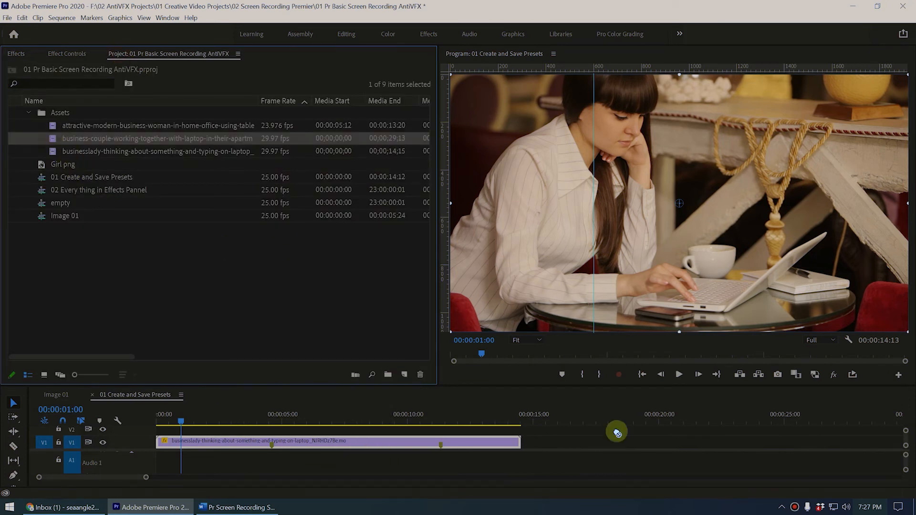
{"action": "left_click_drag", "start_coordinate": [642, 456], "coordinate": [625, 443]}
{"action": "mouse_move", "coordinate": [626, 419]}
{"action": "left_mouse_down"}
{"action": "mouse_move", "coordinate": [668, 419]}
{"action": "mouse_move", "coordinate": [636, 431]}
{"action": "left_mouse_up"}
{"action": "left_click_drag", "start_coordinate": [519, 387], "coordinate": [517, 313]}
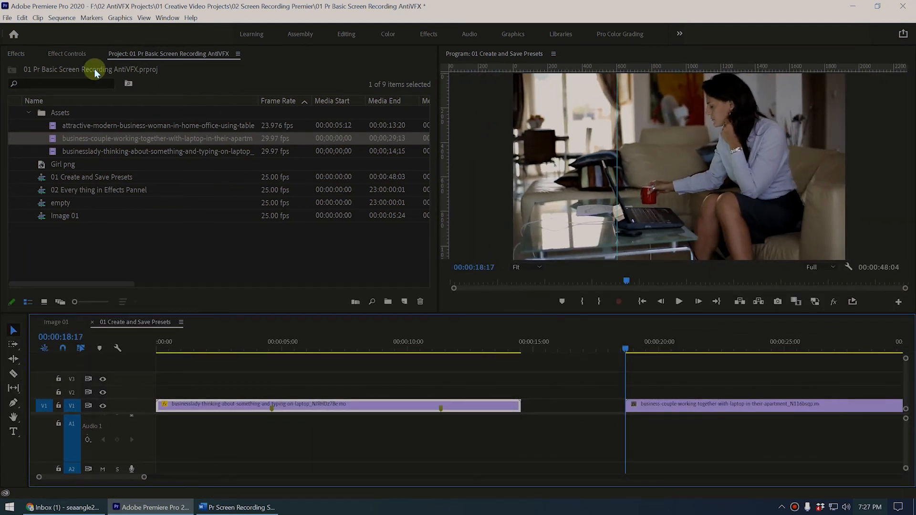
Apply the "Scale 0 to 100 antivfx" preset from the "my presets" bin to the business-couple clip and preview it
{"action": "left_click", "coordinate": [16, 54]}
{"action": "scroll", "coordinate": [112, 205], "scroll_direction": "down", "scroll_amount": 5}
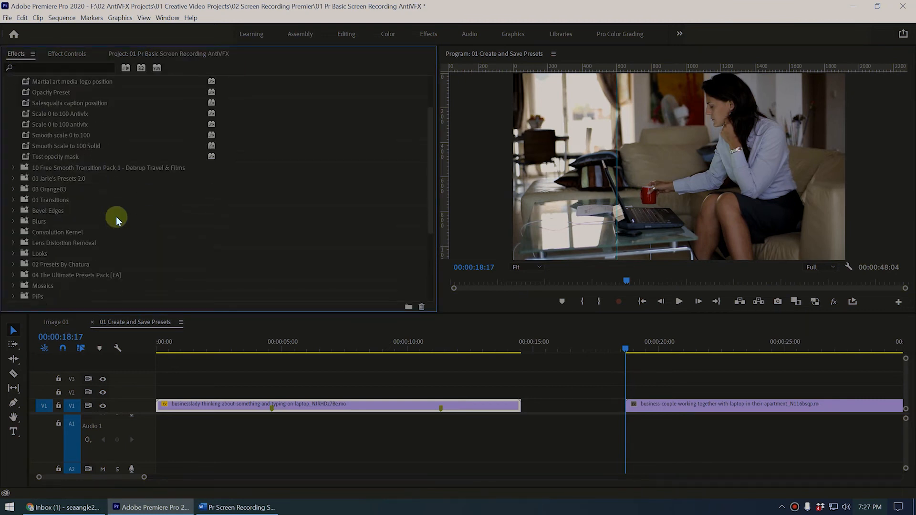
{"action": "scroll", "coordinate": [115, 286], "scroll_direction": "down", "scroll_amount": 2}
{"action": "left_click_drag", "start_coordinate": [23, 297], "coordinate": [639, 408]}
{"action": "scroll", "coordinate": [671, 382], "scroll_direction": "down", "scroll_amount": 2}
{"action": "key", "text": "space"}
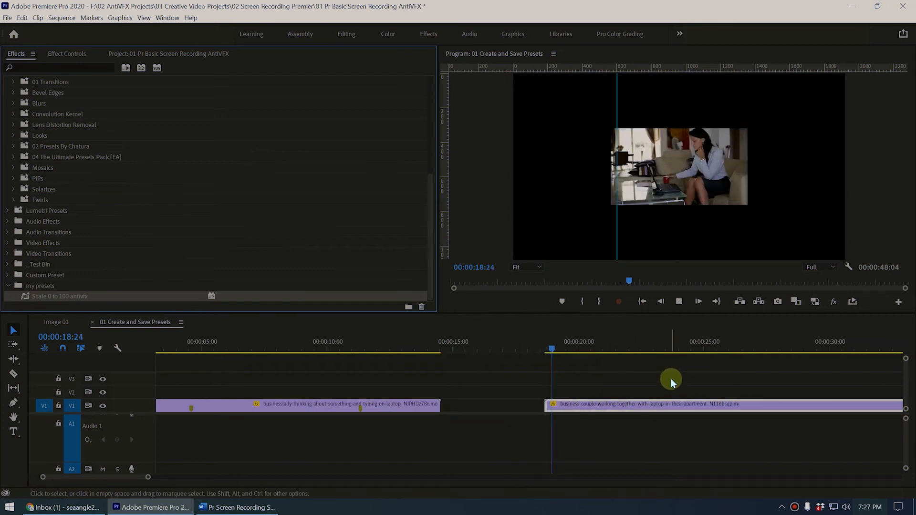
Play the opening of both clips in the sequence to compare their scale animations
{"action": "left_click", "coordinate": [220, 343]}
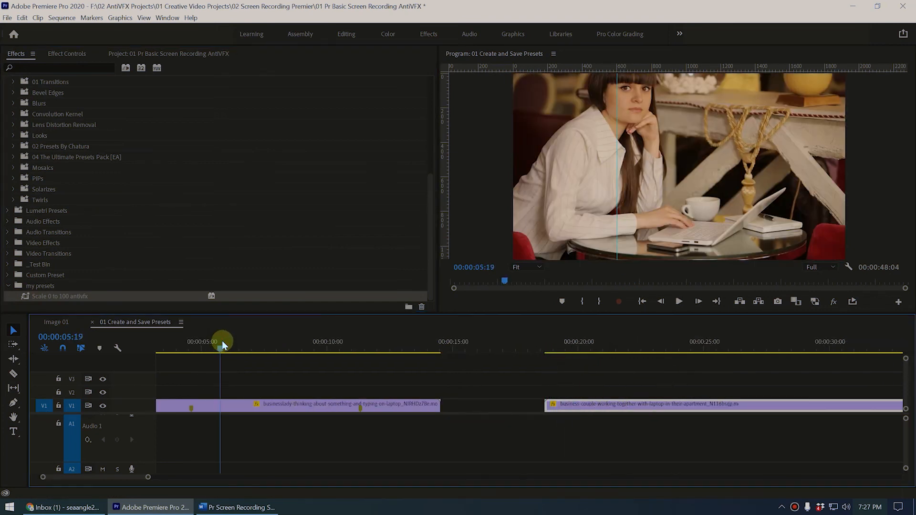
{"action": "key", "text": "minus"}
{"action": "key", "text": "minus"}
{"action": "left_click_drag", "start_coordinate": [188, 346], "coordinate": [64, 365]}
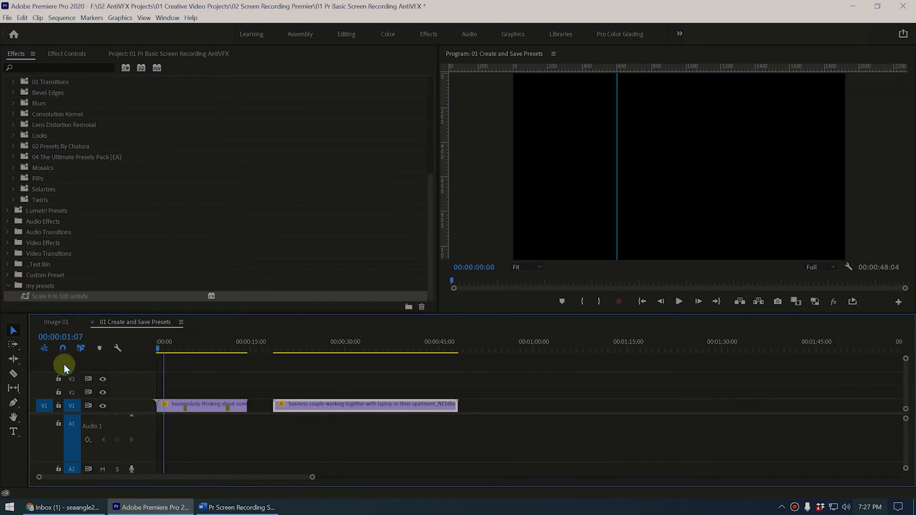
{"action": "key", "text": "space"}
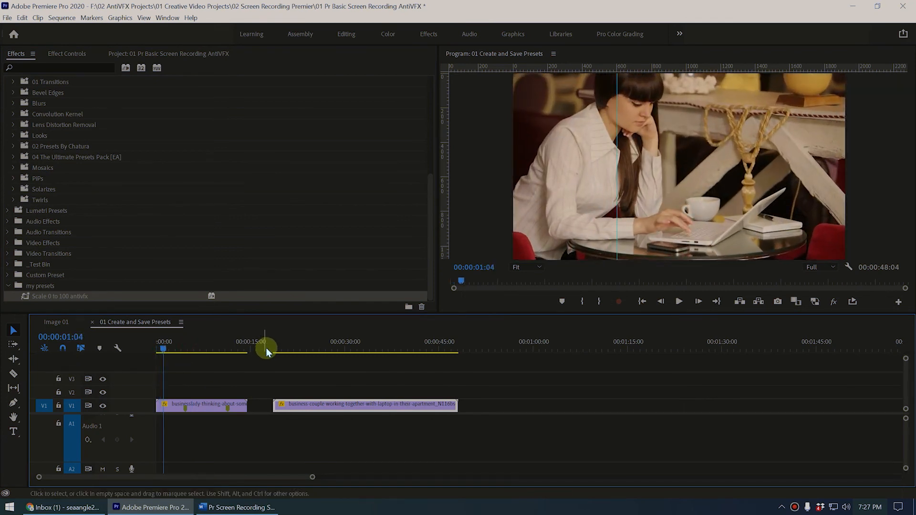
{"action": "left_click", "coordinate": [273, 344]}
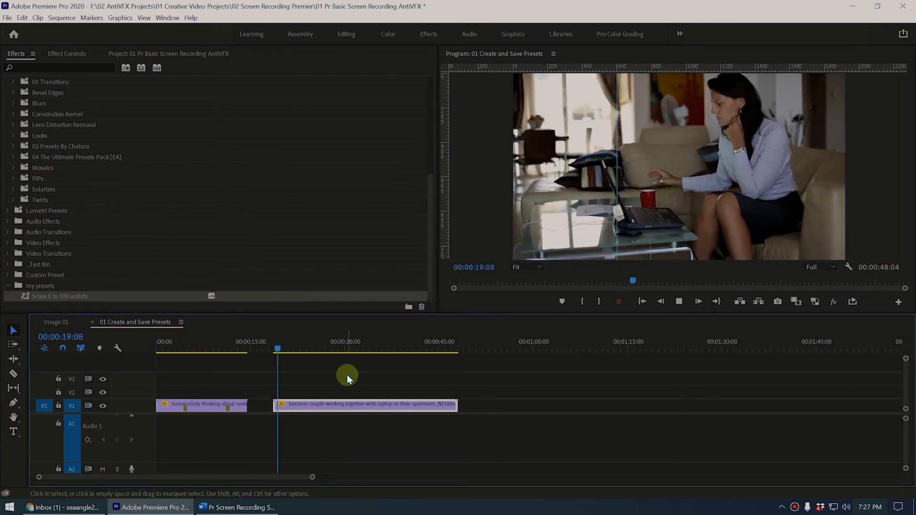
{"action": "left_click_drag", "start_coordinate": [283, 352], "coordinate": [311, 352]}
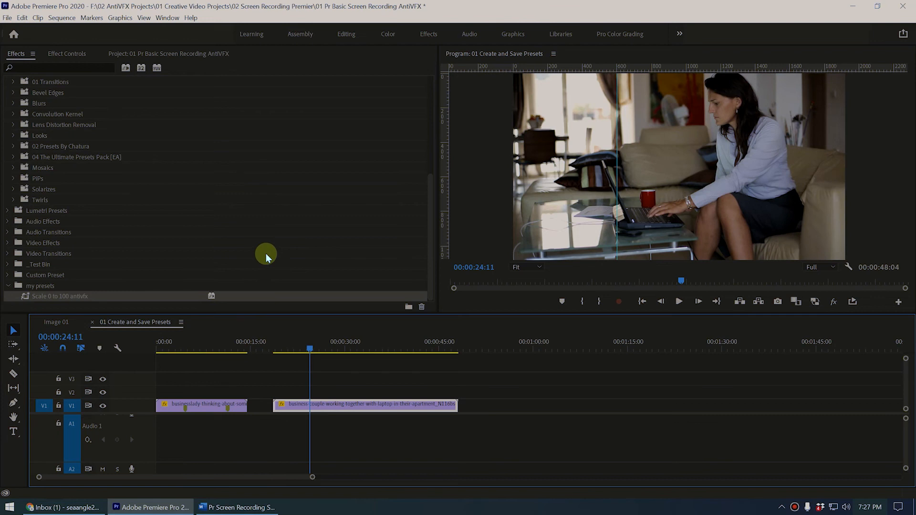
Export the whole Presets bin to the Music folder as a Premiere Pro filter preset file named "Test Presets export"
{"action": "scroll", "coordinate": [291, 226], "scroll_direction": "up", "scroll_amount": 5}
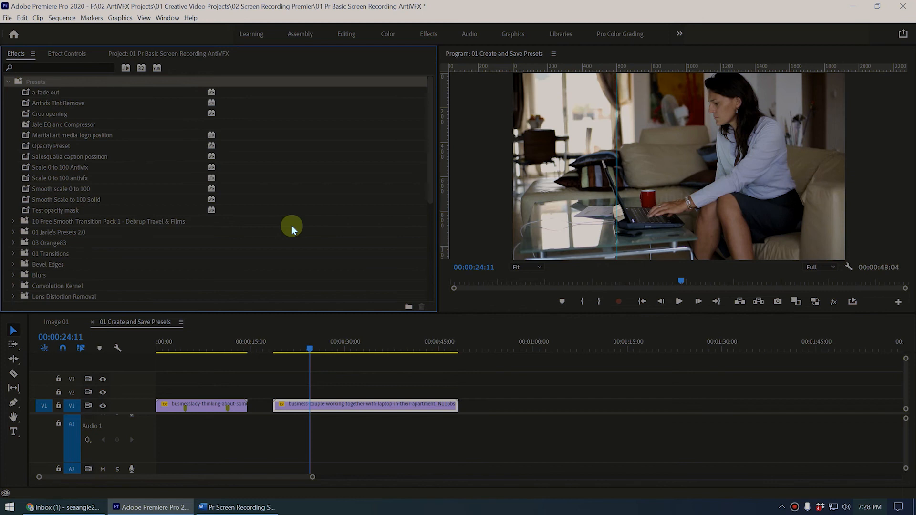
{"action": "right_click", "coordinate": [29, 82]}
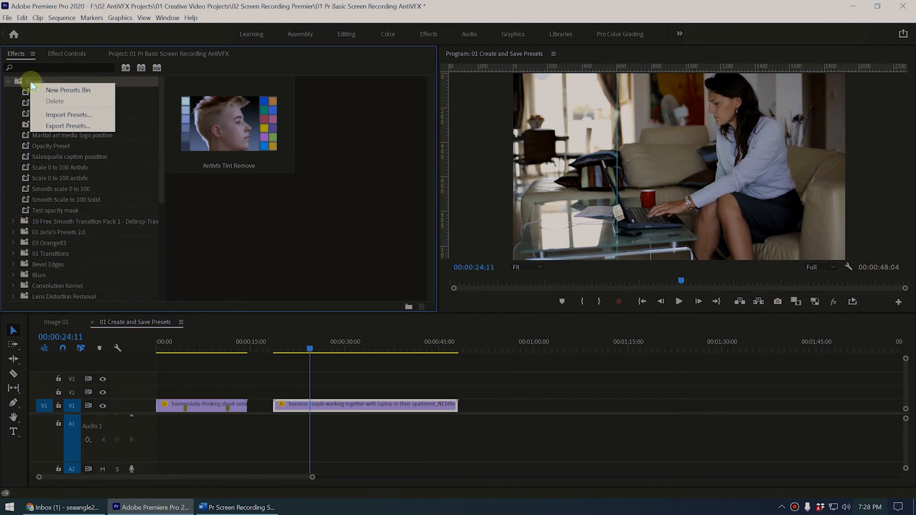
{"action": "left_click", "coordinate": [66, 125]}
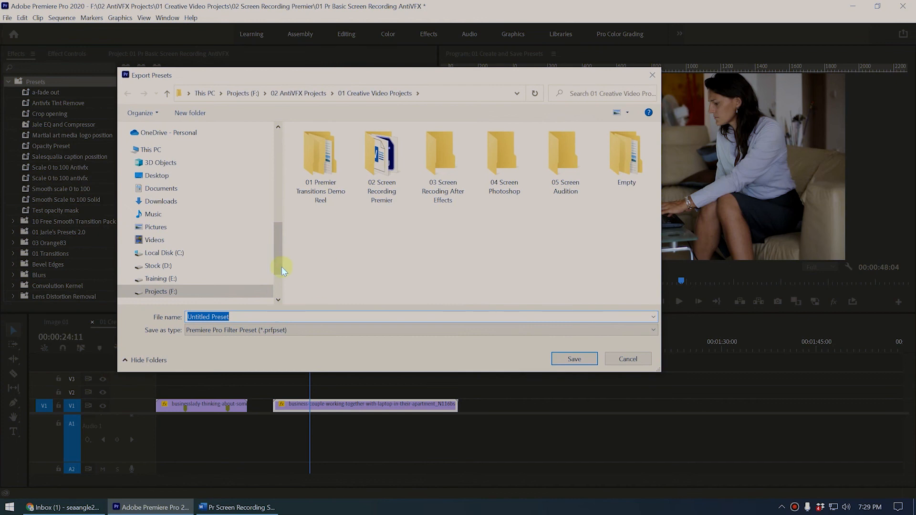
{"action": "scroll", "coordinate": [237, 267], "scroll_direction": "down", "scroll_amount": 1}
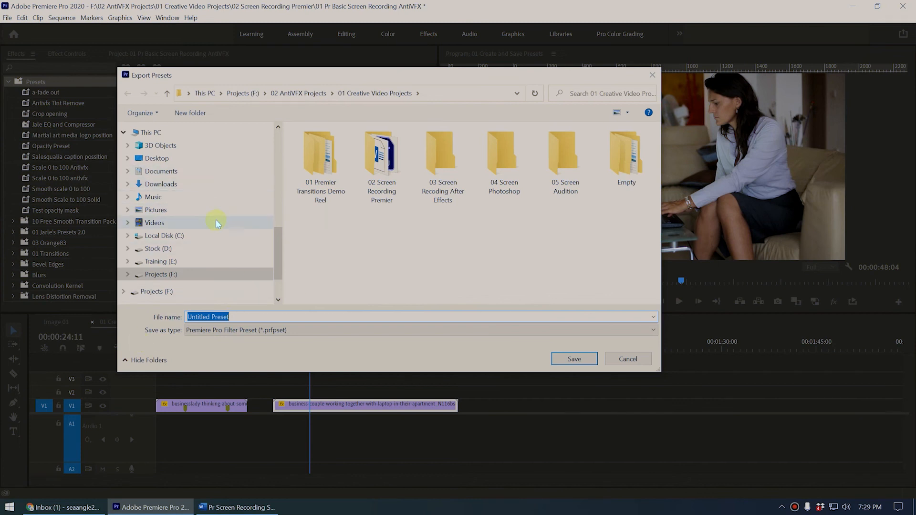
{"action": "left_click", "coordinate": [171, 197]}
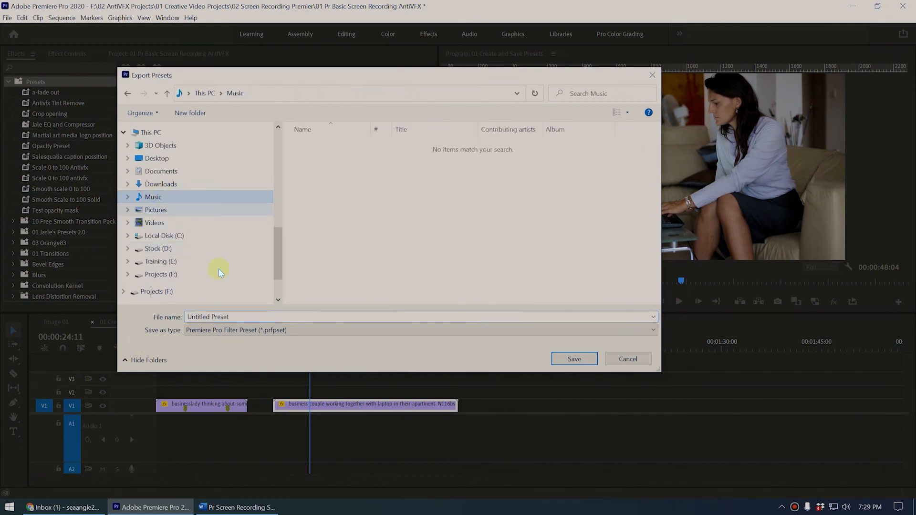
{"action": "left_click", "coordinate": [244, 319]}
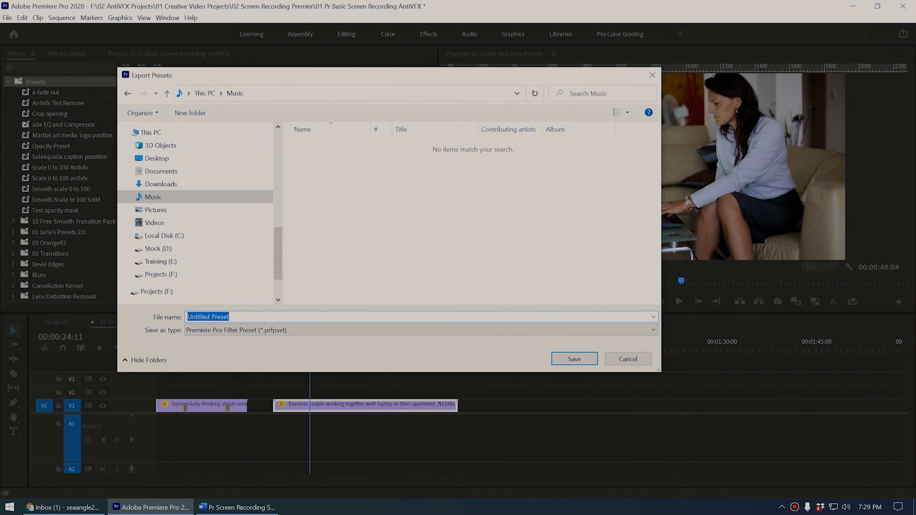
{"action": "type", "text": "Test Presets export"}
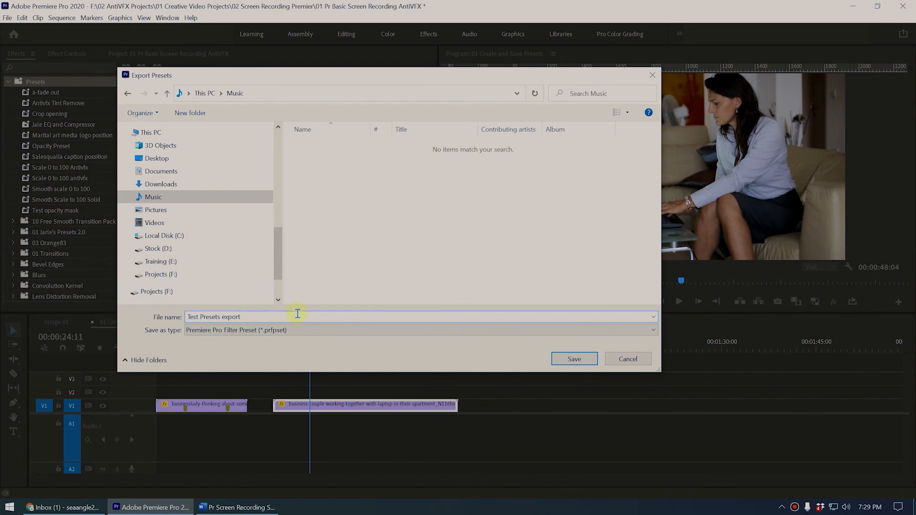
{"action": "left_click", "coordinate": [567, 360]}
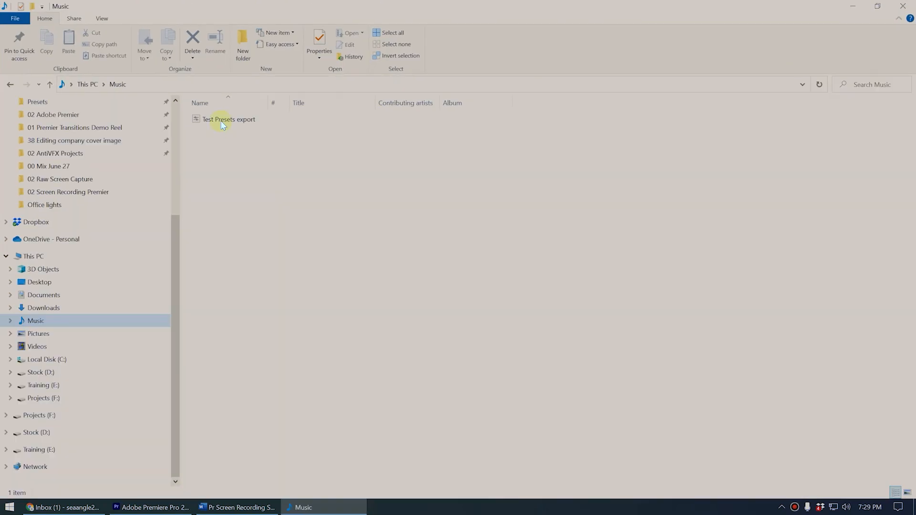
Inspect the exported "Test Presets export" file in the Music folder and close File Explorer
{"action": "left_click", "coordinate": [220, 120]}
{"action": "right_click", "coordinate": [221, 120]}
{"action": "left_click", "coordinate": [519, 281]}
{"action": "left_click", "coordinate": [225, 123]}
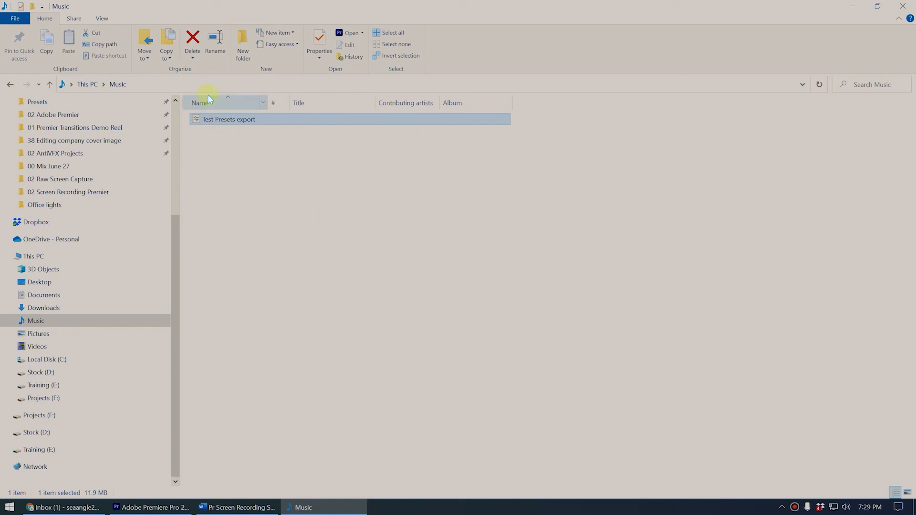
{"action": "left_click", "coordinate": [903, 6]}
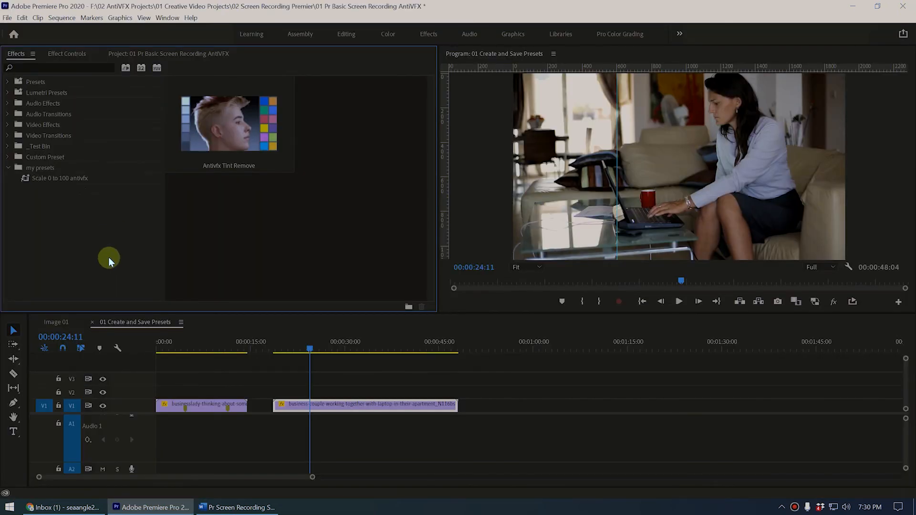
Start importing presets, select "Test Presets export" in the Music folder, and cancel the import
{"action": "right_click", "coordinate": [15, 54]}
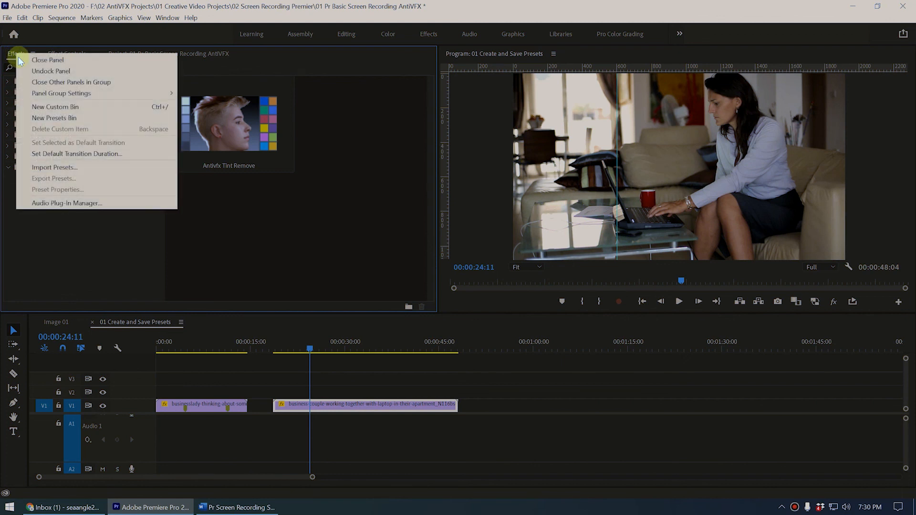
{"action": "left_click", "coordinate": [68, 167]}
{"action": "left_click", "coordinate": [310, 145]}
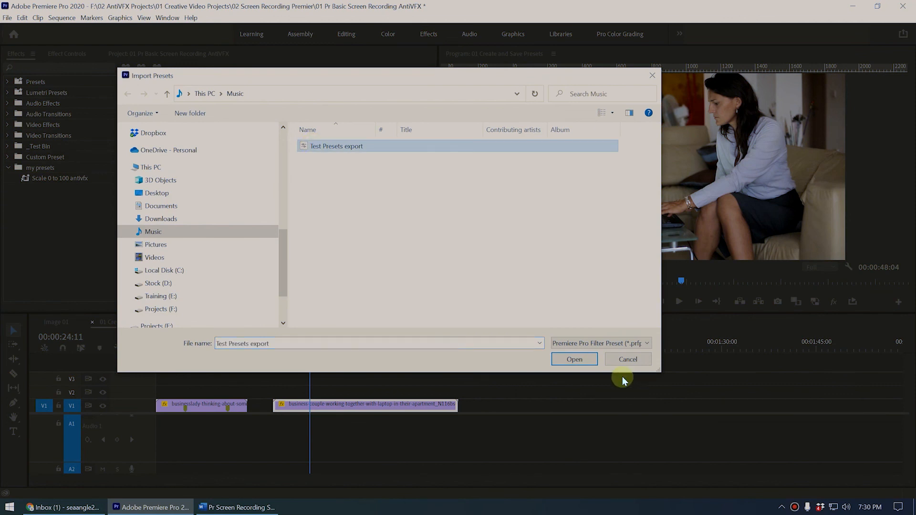
{"action": "left_click", "coordinate": [628, 359]}
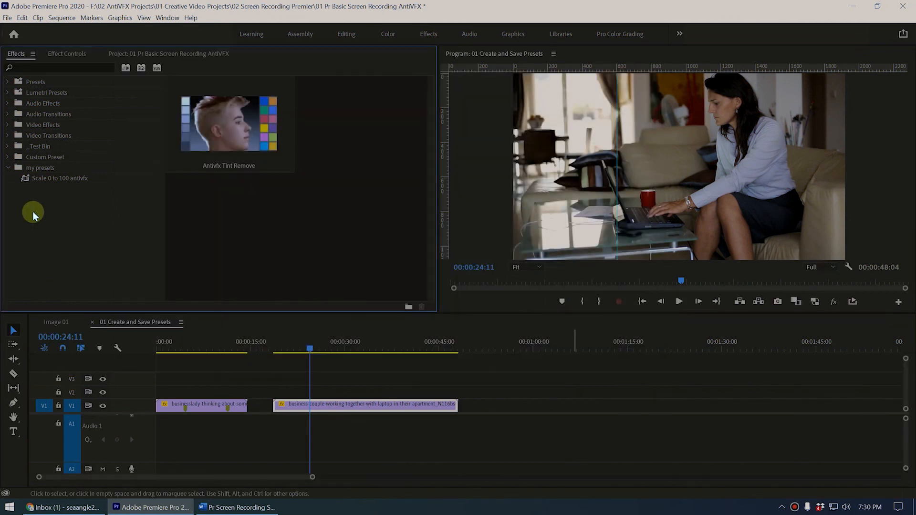